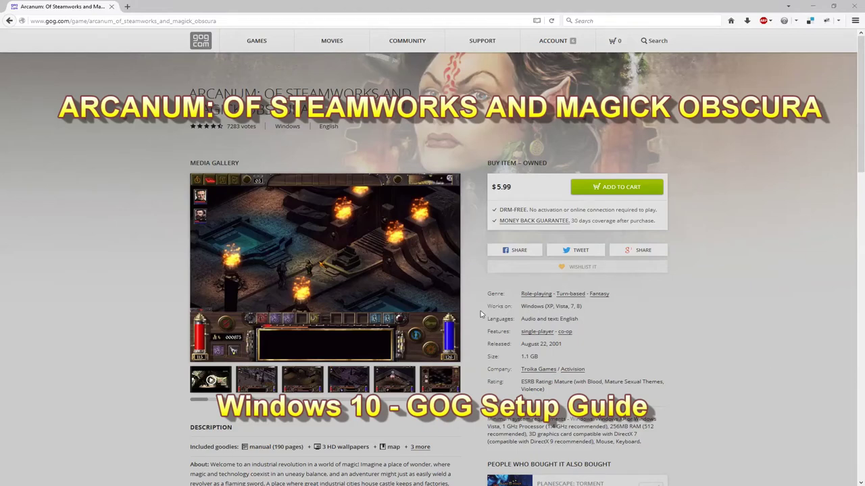
- Look through the gameplay screenshots in the media gallery of the Arcanum: Of Steamworks and Magick Obscura store page
{"action": "left_click", "coordinate": [312, 277]}
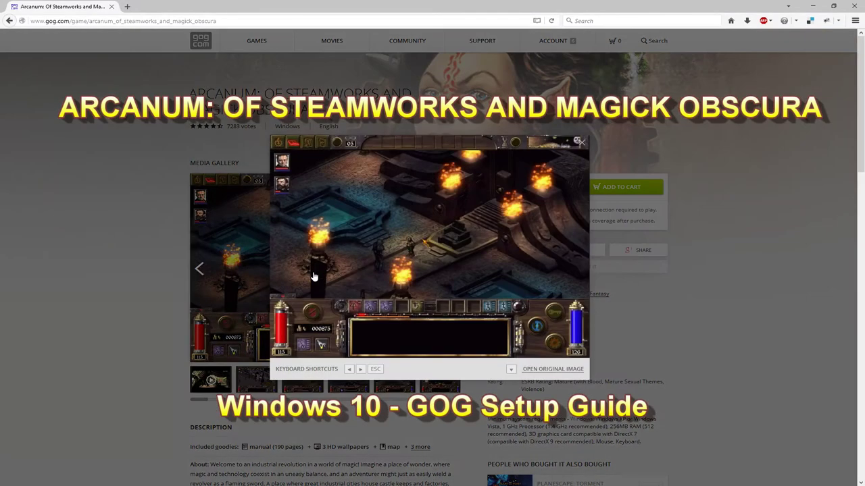
{"action": "left_click", "coordinate": [581, 250]}
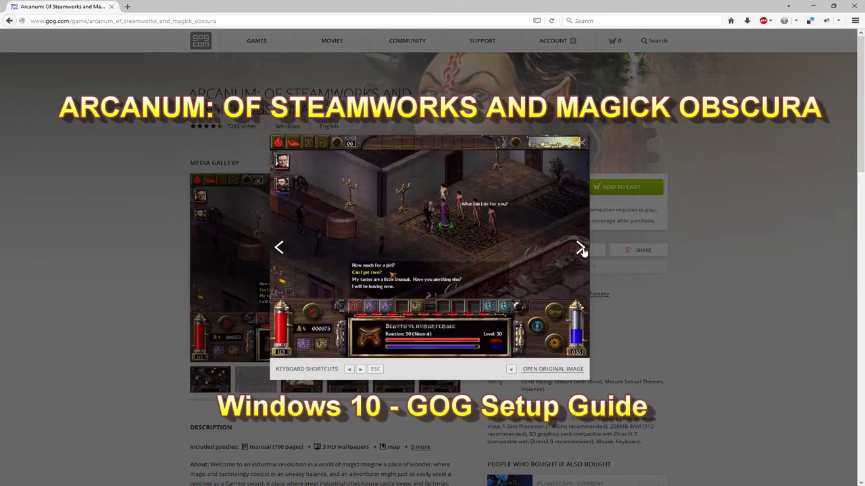
{"action": "left_click", "coordinate": [580, 249]}
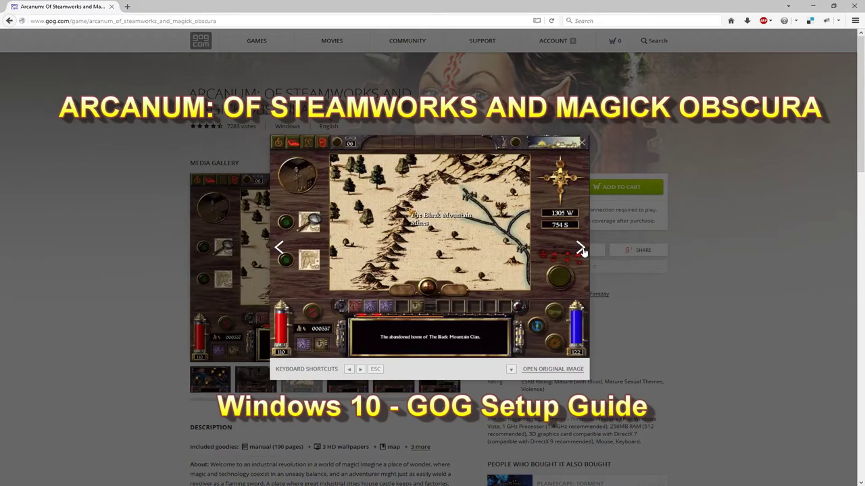
{"action": "left_click", "coordinate": [580, 249]}
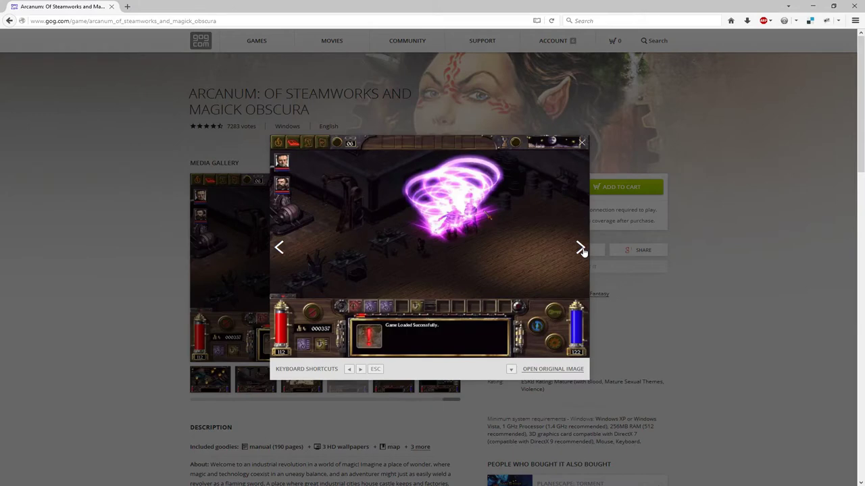
{"action": "left_click", "coordinate": [580, 250]}
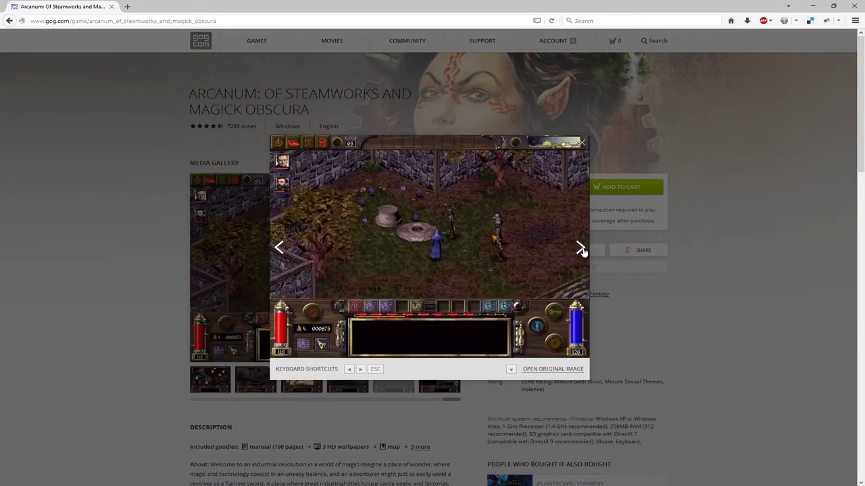
{"action": "left_click", "coordinate": [581, 249]}
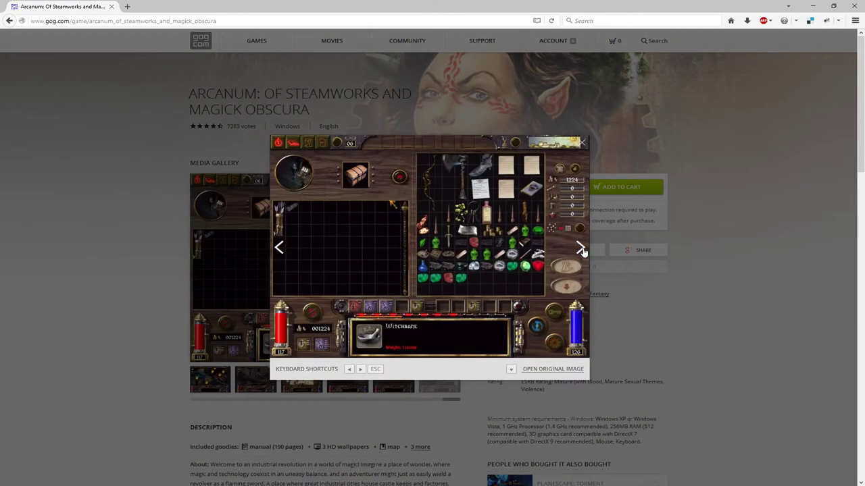
{"action": "left_click", "coordinate": [580, 249]}
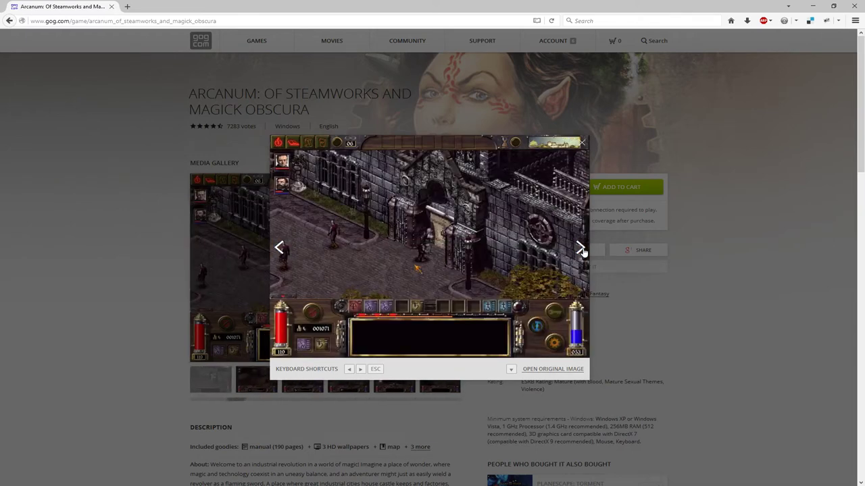
{"action": "left_click", "coordinate": [580, 249]}
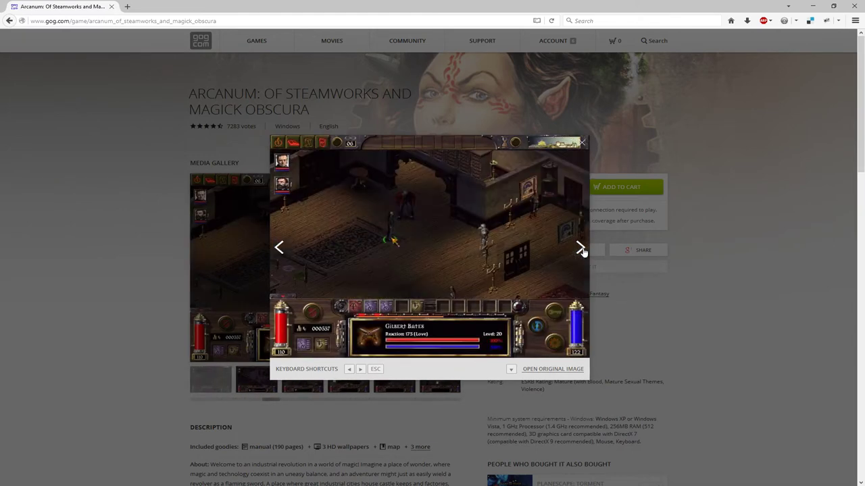
{"action": "left_click", "coordinate": [580, 250]}
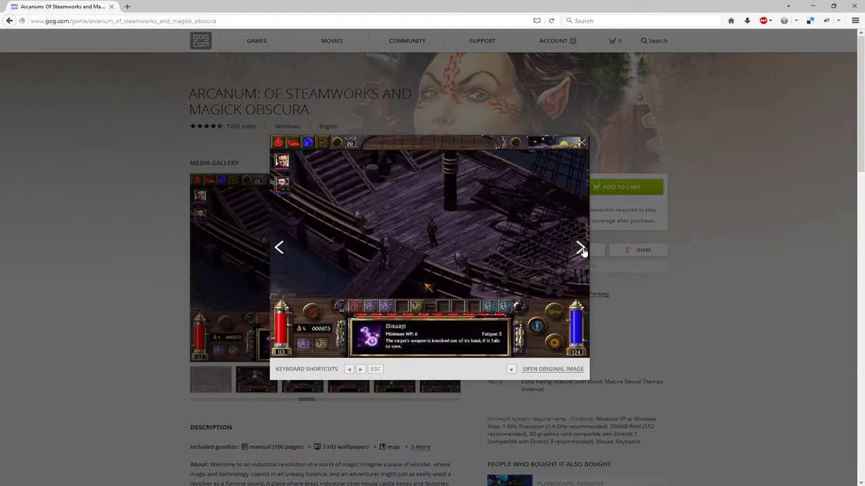
{"action": "left_click", "coordinate": [580, 249]}
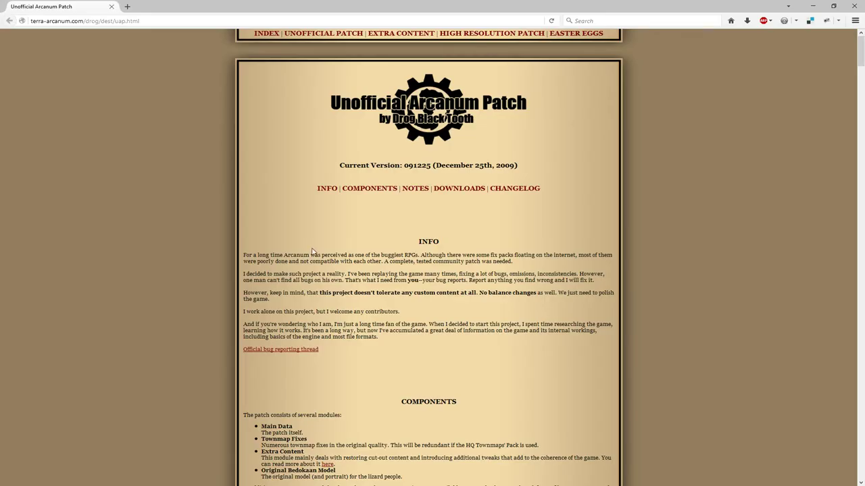
- Review the downloads and setup notes on the Unofficial Arcanum Patch and Arcanum High Resolution Patch pages
{"action": "scroll", "coordinate": [315, 251], "scroll_direction": "down", "scroll_amount": 2}
{"action": "scroll", "coordinate": [326, 244], "scroll_direction": "down", "scroll_amount": 8}
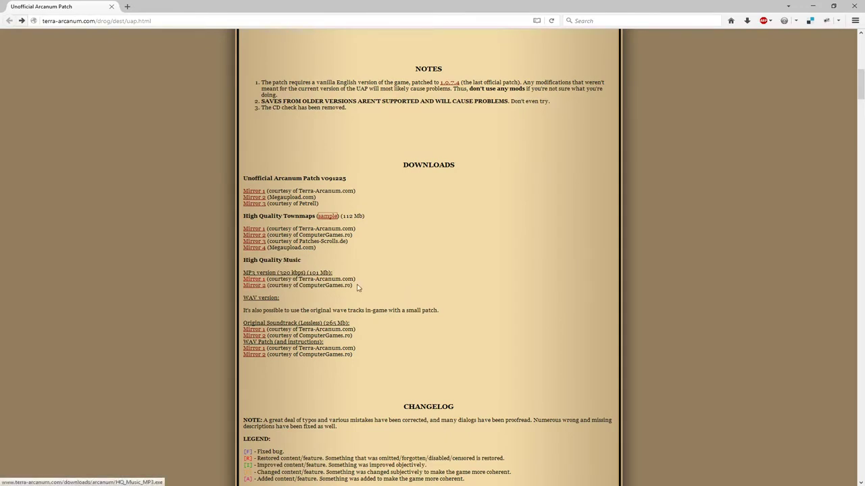
{"action": "key", "text": "alt+Right"}
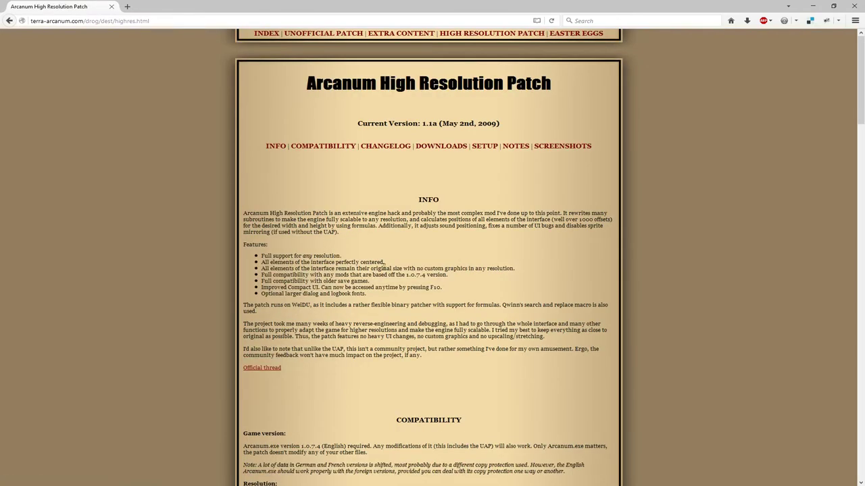
{"action": "scroll", "coordinate": [385, 264], "scroll_direction": "down", "scroll_amount": 5}
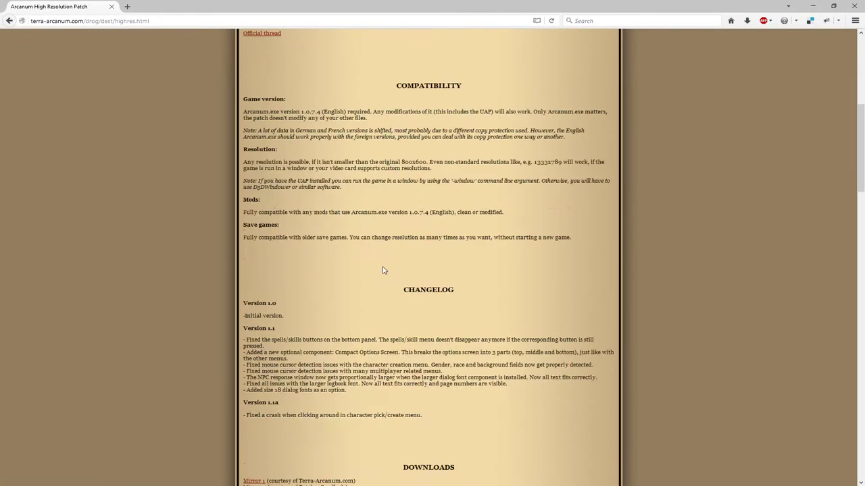
{"action": "scroll", "coordinate": [382, 270], "scroll_direction": "down", "scroll_amount": 3}
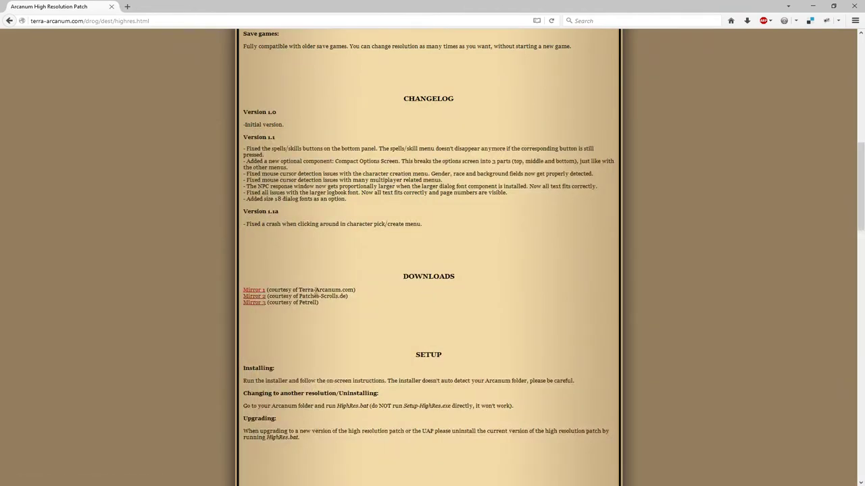
{"action": "scroll", "coordinate": [356, 298], "scroll_direction": "down", "scroll_amount": 2}
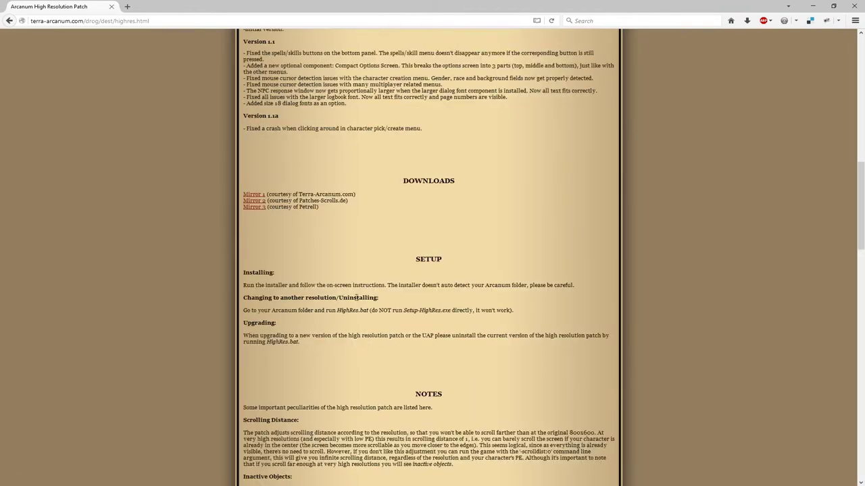
{"action": "scroll", "coordinate": [356, 298], "scroll_direction": "down", "scroll_amount": 11}
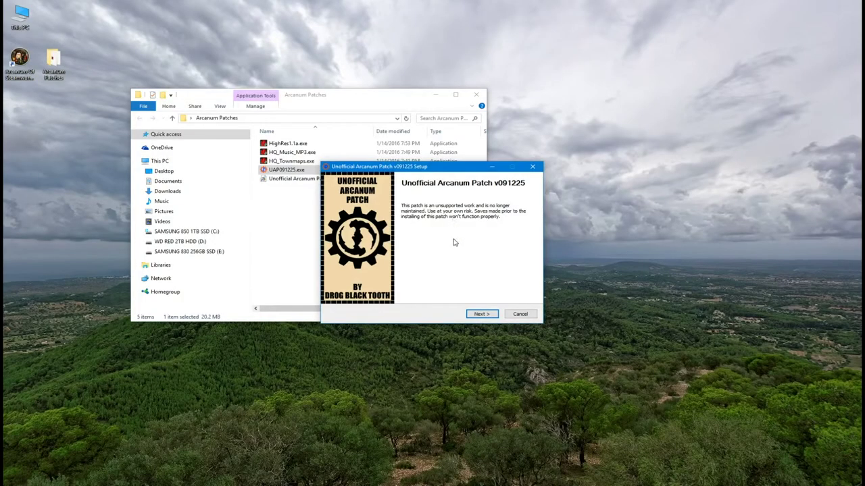
- Install Unofficial Arcanum Patch v091225 with Main Data and Extra Content into the D:\Games\GOGcom\Arcanum folder
{"action": "left_click", "coordinate": [480, 313]}
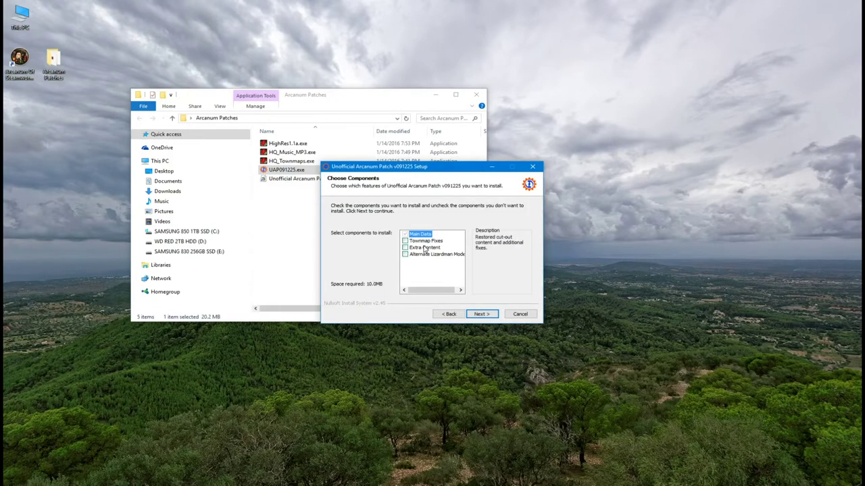
{"action": "mouse_move", "coordinate": [425, 245]}
{"action": "left_click", "coordinate": [405, 248]}
{"action": "mouse_move", "coordinate": [441, 257]}
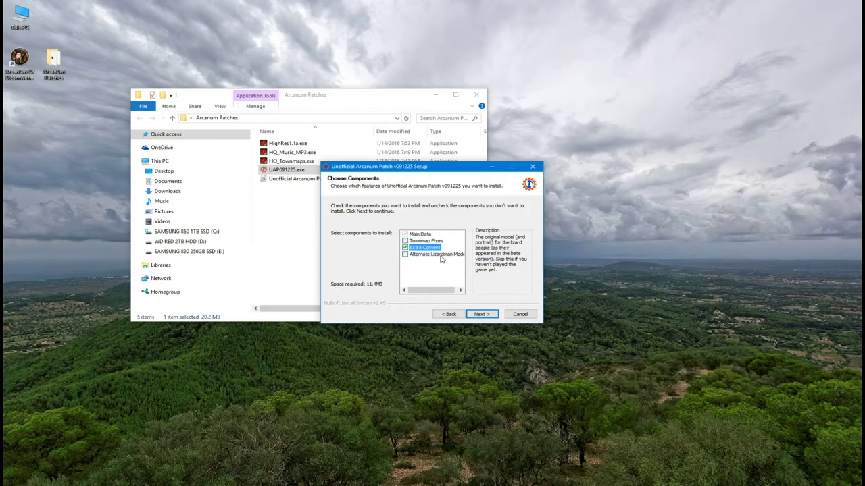
{"action": "left_click", "coordinate": [480, 314]}
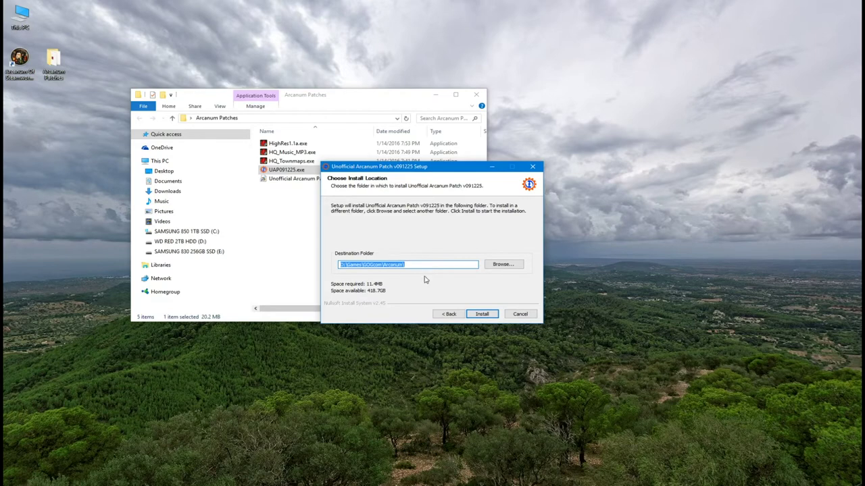
{"action": "left_click", "coordinate": [479, 314]}
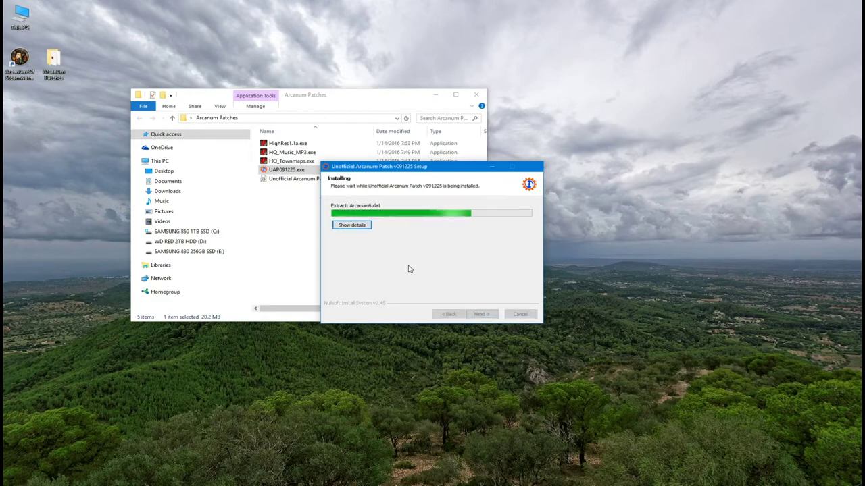
{"action": "key", "text": "Return"}
- Run HQ_Townmaps.exe and install the high quality townmaps into D:\Games\GOGcom\Arcanum
{"action": "left_click", "coordinate": [295, 162]}
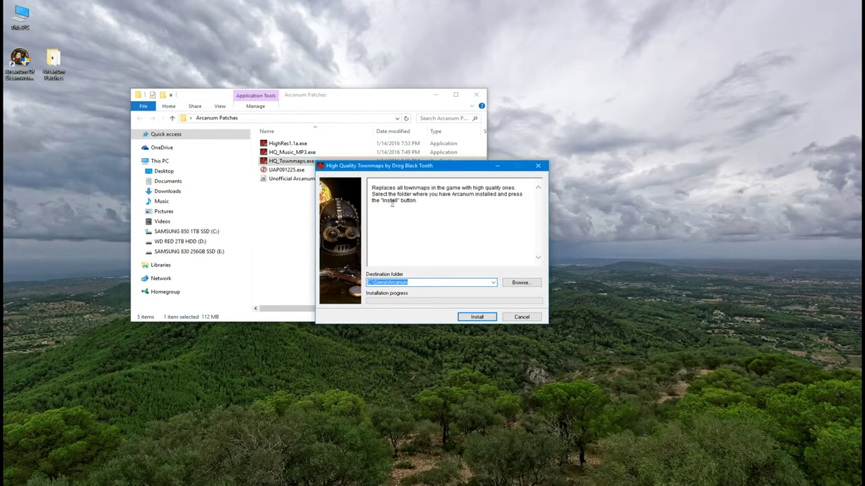
{"action": "left_click", "coordinate": [520, 283]}
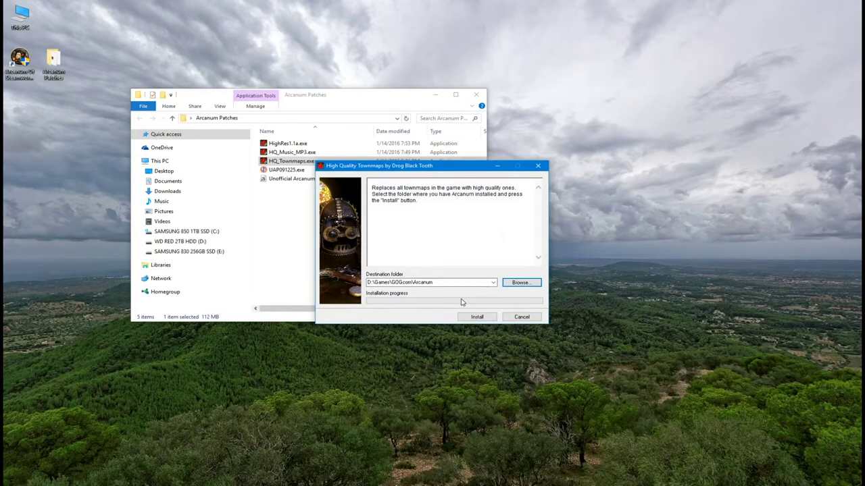
{"action": "left_click", "coordinate": [472, 316]}
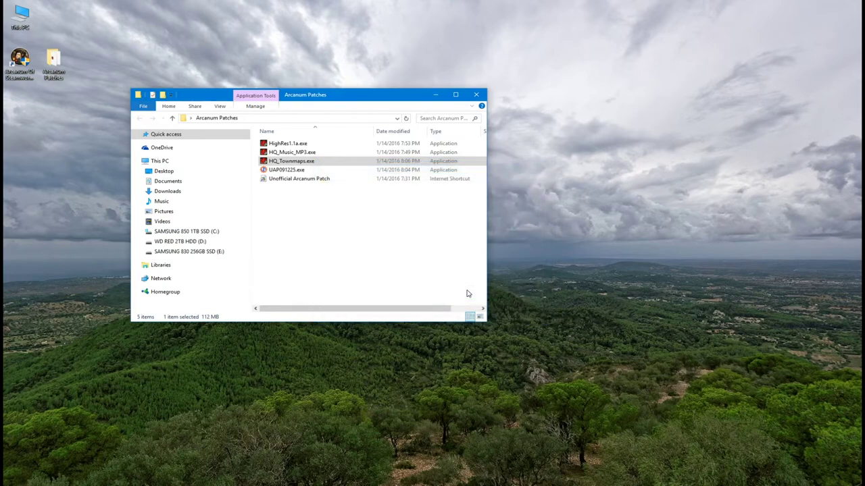
{"action": "left_click", "coordinate": [292, 210]}
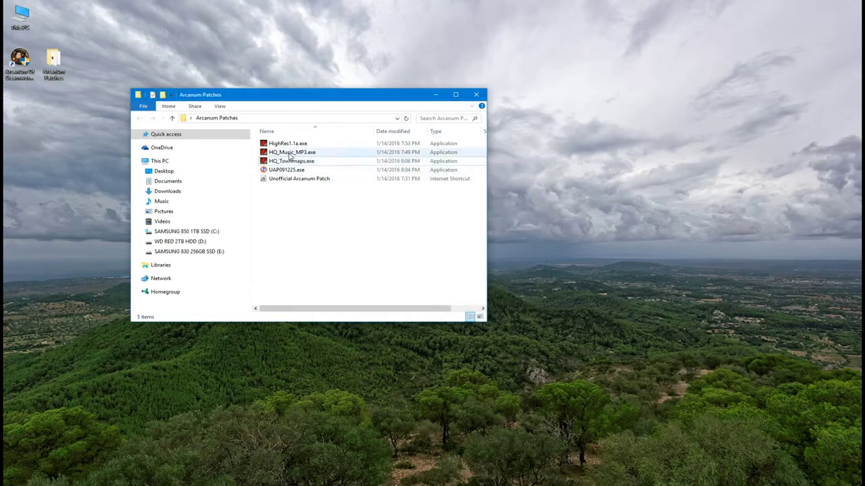
- Report HQ_Townmaps.exe as installed correctly and install the HQ_Music_MP3.exe music pack into D:\Games\GOGcom\Arcanum
{"action": "left_click", "coordinate": [289, 153]}
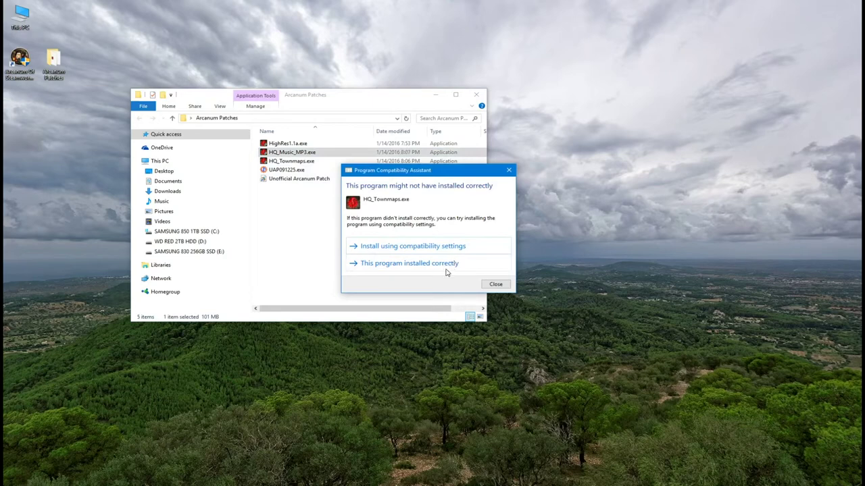
{"action": "left_click", "coordinate": [424, 265]}
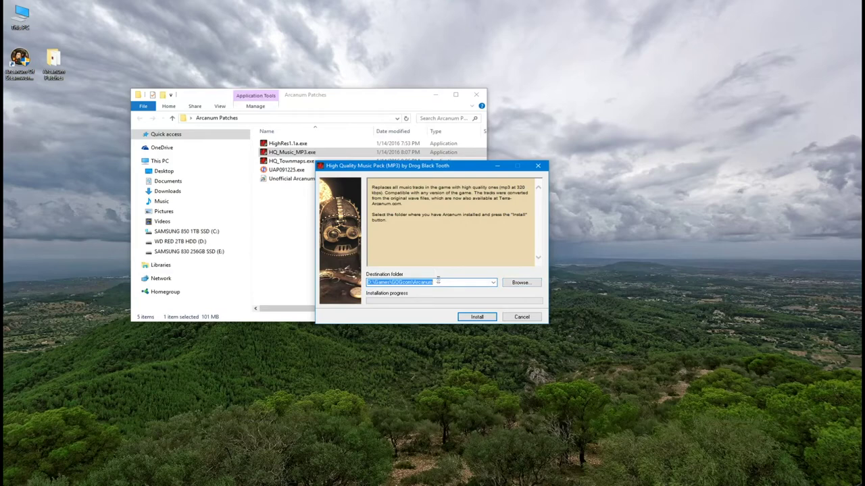
{"action": "left_click", "coordinate": [478, 316]}
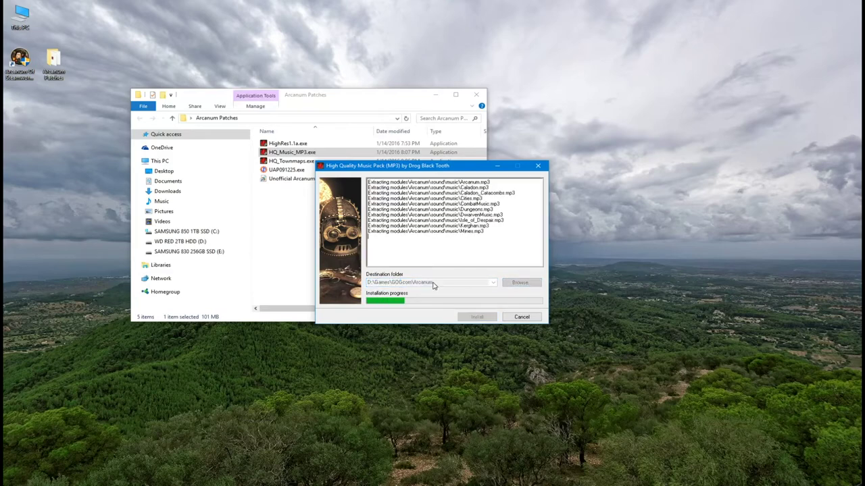
- Run HighRes1.1a.exe, extract it into D:\Games\GOGcom\Arcanum, and answer Y to displaying the readme
{"action": "left_click", "coordinate": [282, 144]}
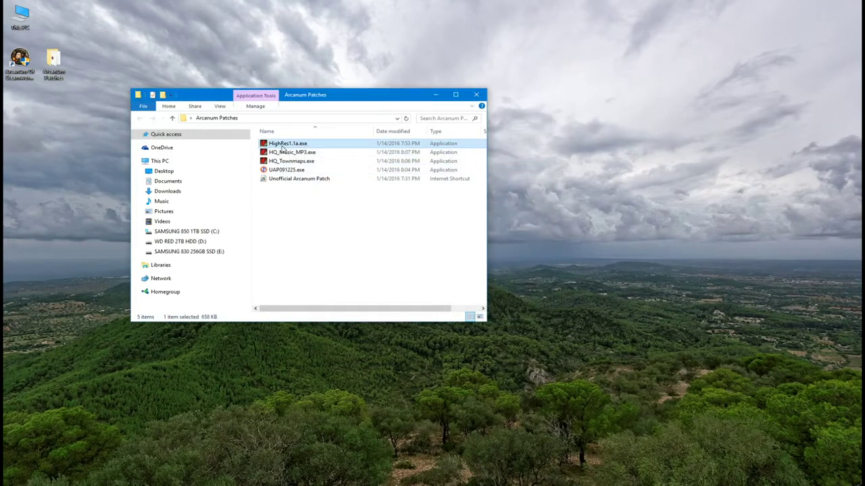
{"action": "double_click", "coordinate": [283, 144]}
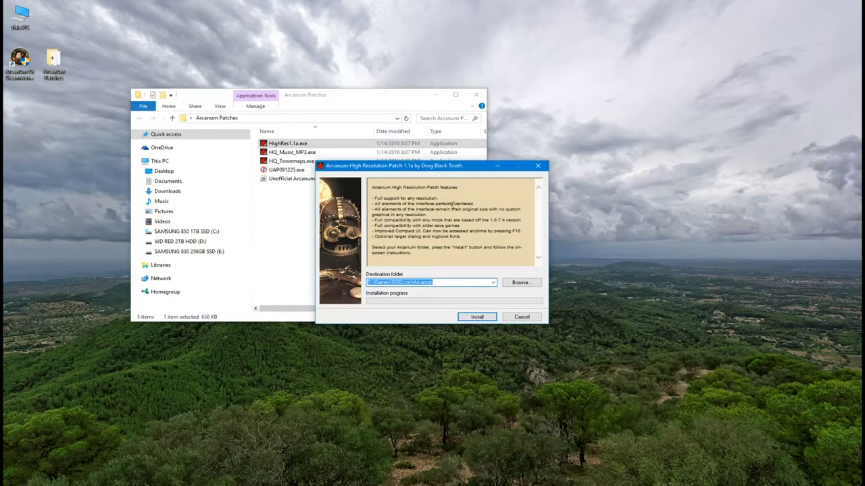
{"action": "left_click", "coordinate": [477, 317]}
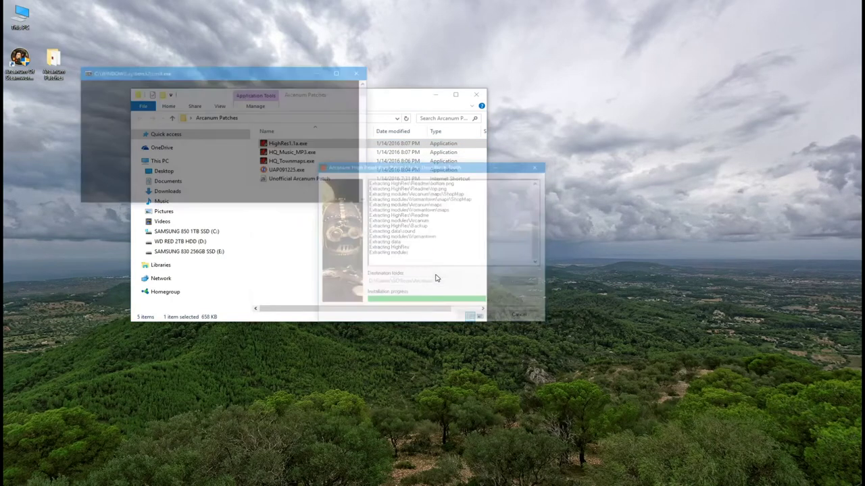
{"action": "type", "text": "Y"}
{"action": "key", "text": "Return"}
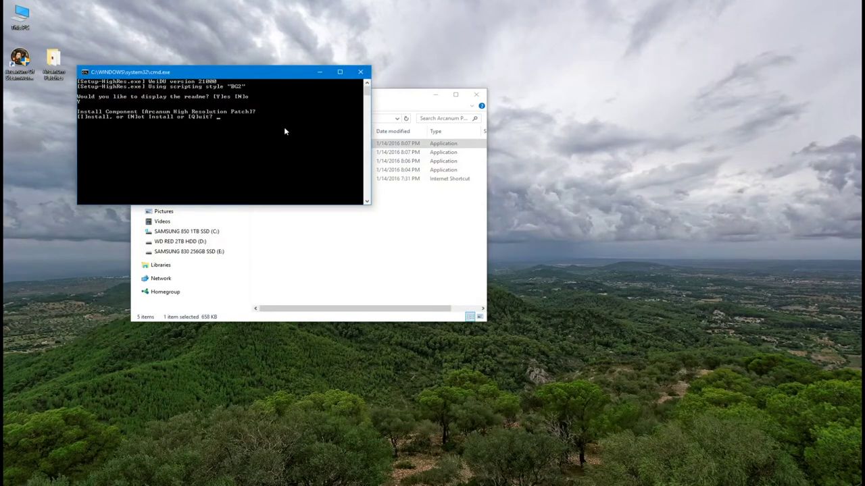
- Install the Arcanum High Resolution Patch component at width 1024 and height 768, with the Compact Options Screen
{"action": "type", "text": "I"}
{"action": "key", "text": "Return"}
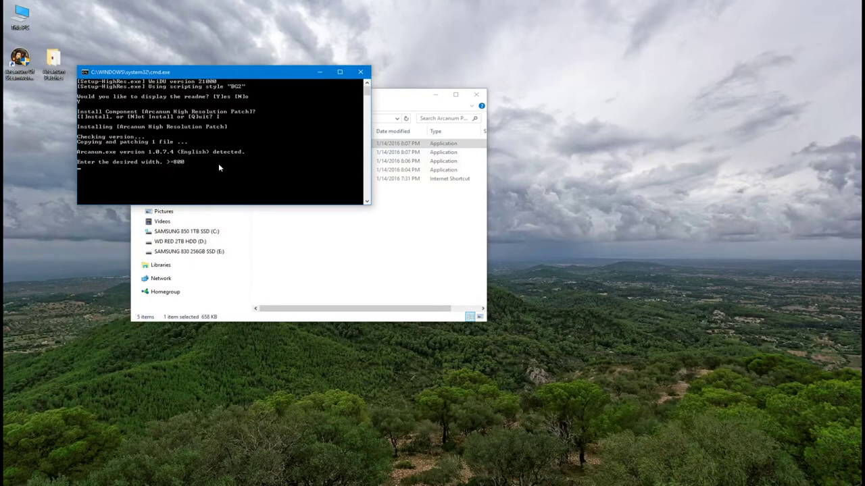
{"action": "type", "text": "1024"}
{"action": "key", "text": "Return"}
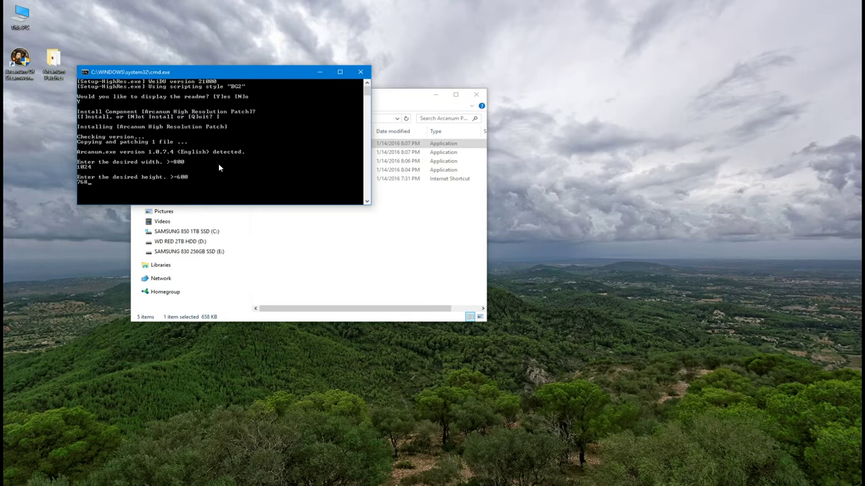
{"action": "key", "text": "Return"}
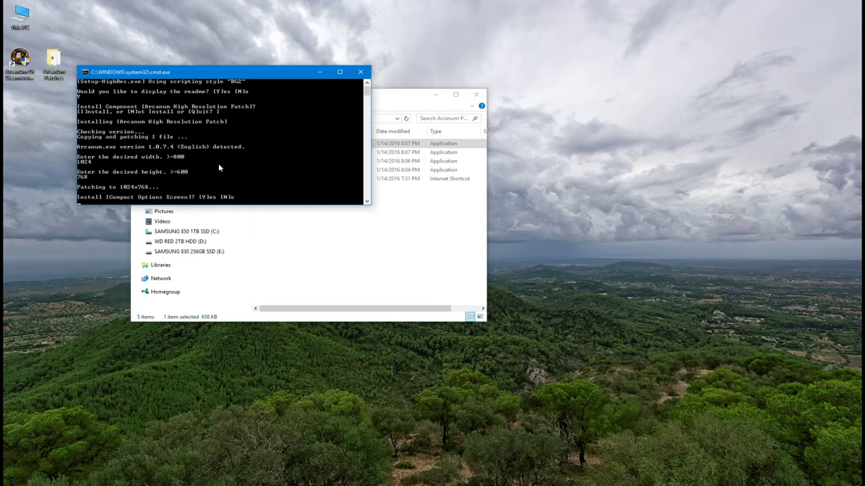
{"action": "type", "text": "y"}
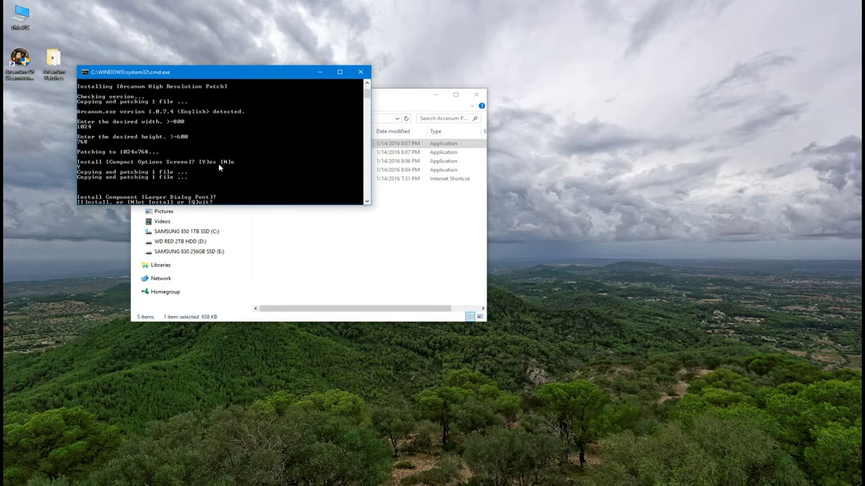
- Install the Larger Dialog Font component at size 14 and the Larger Logbook Font component, and exit the installer
{"action": "type", "text": "i"}
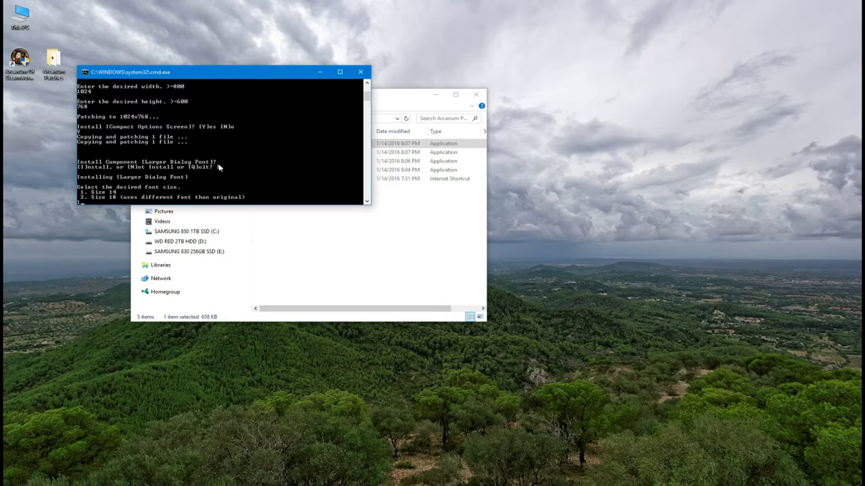
{"action": "type", "text": "1"}
{"action": "type", "text": "i"}
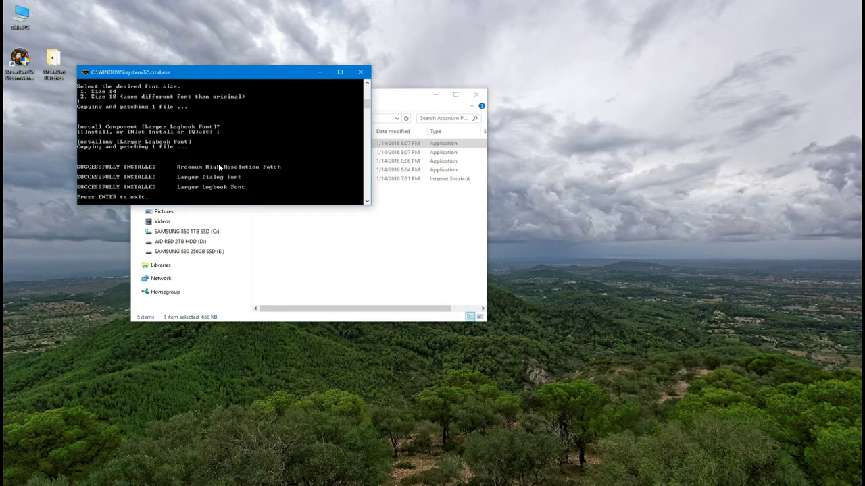
{"action": "key", "text": "Return"}
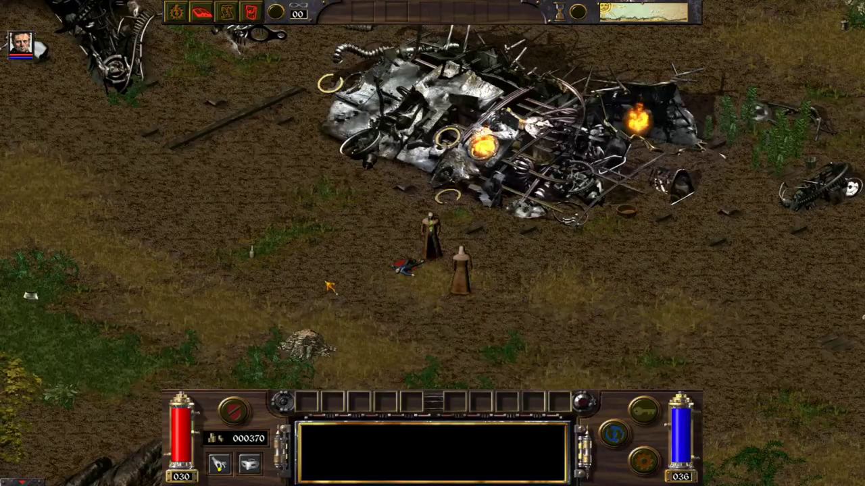
- Walk the character back and forth near the burning wreckage to check how the patched game runs
{"action": "left_click", "coordinate": [299, 270]}
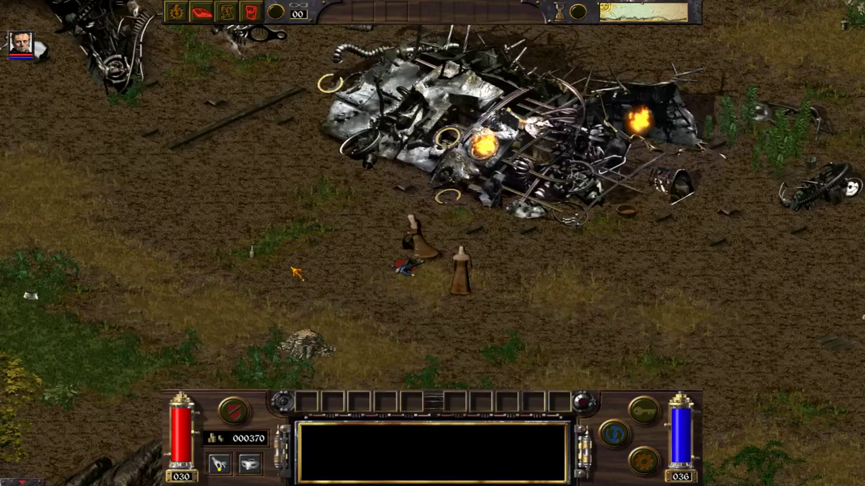
{"action": "left_click", "coordinate": [453, 280]}
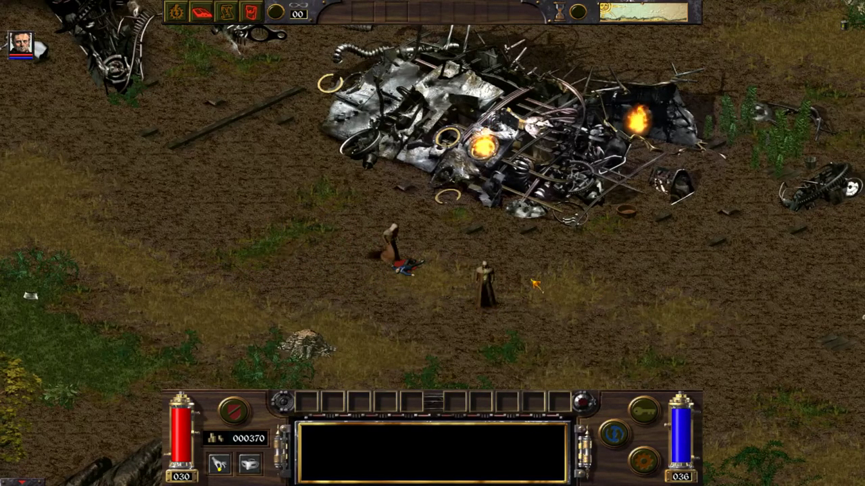
{"action": "left_click", "coordinate": [550, 300]}
{"action": "left_click", "coordinate": [300, 277]}
{"action": "left_click", "coordinate": [248, 285]}
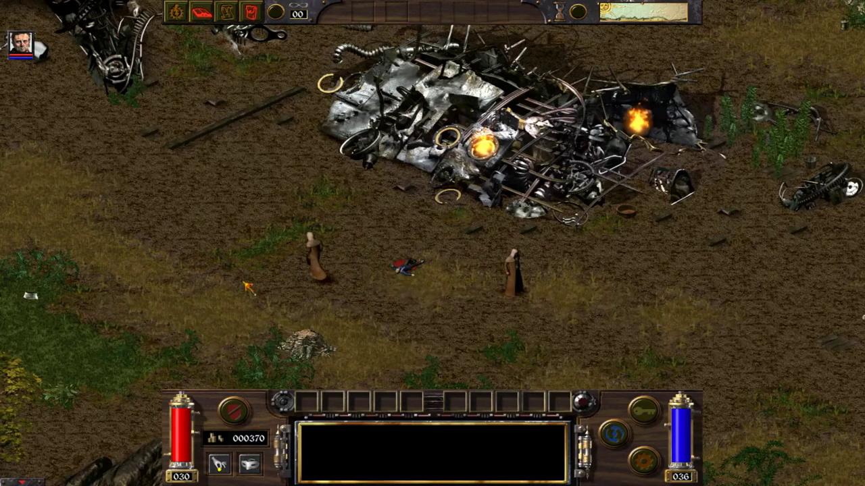
{"action": "left_click", "coordinate": [579, 327]}
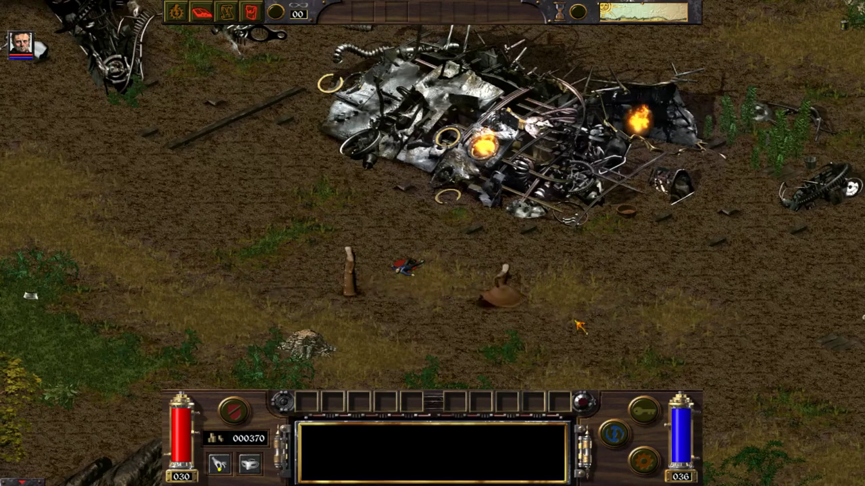
{"action": "left_click", "coordinate": [284, 307]}
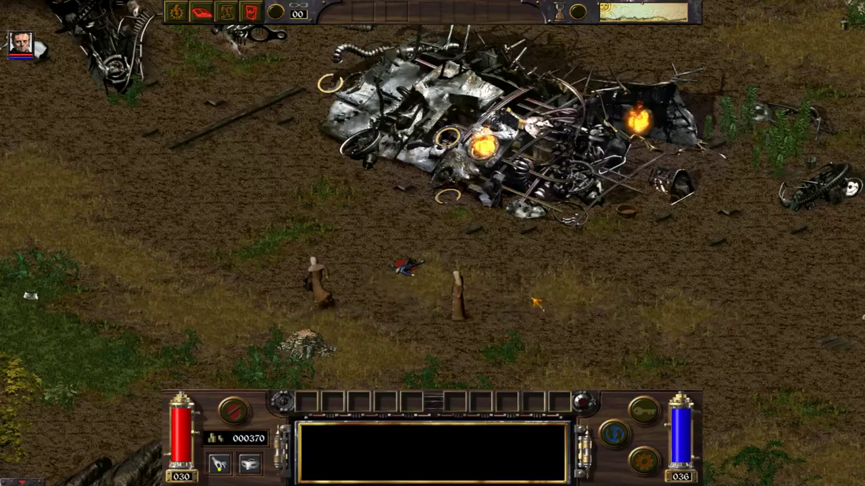
- Copy -no3d -doublebuffer from the PCGamingWiki page in the browser and append it to the Arcanum desktop shortcut's target with administrator permission
{"action": "key", "text": "alt+Tab"}
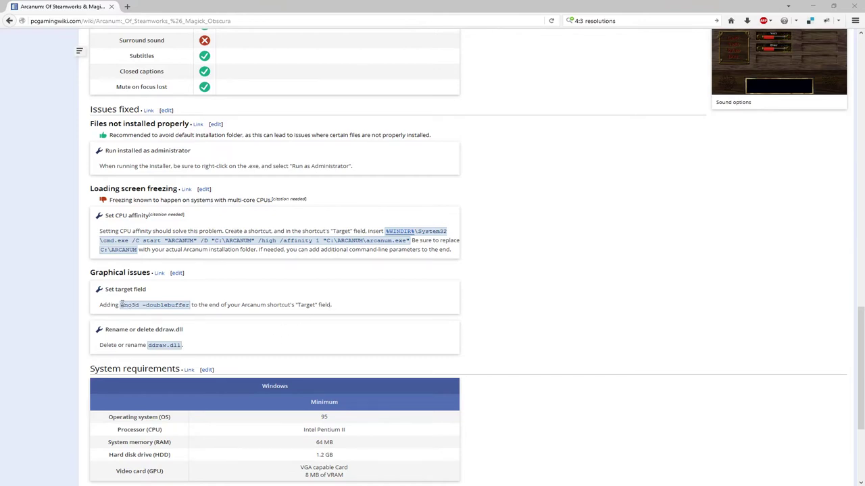
{"action": "left_click_drag", "start_coordinate": [121, 305], "coordinate": [192, 306]}
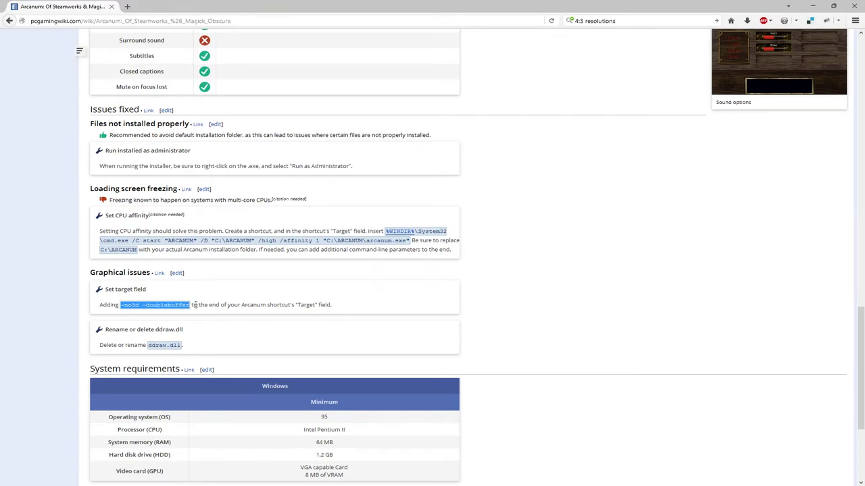
{"action": "key", "text": "super+d"}
{"action": "right_click", "coordinate": [18, 71]}
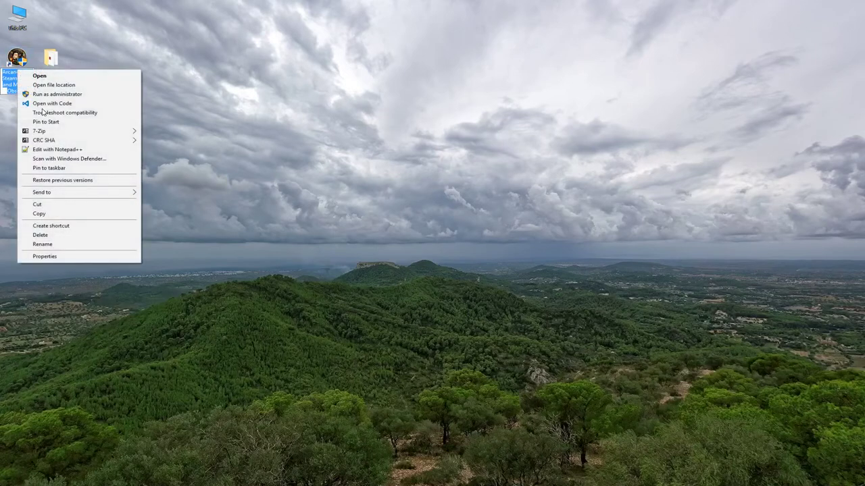
{"action": "left_click", "coordinate": [68, 256]}
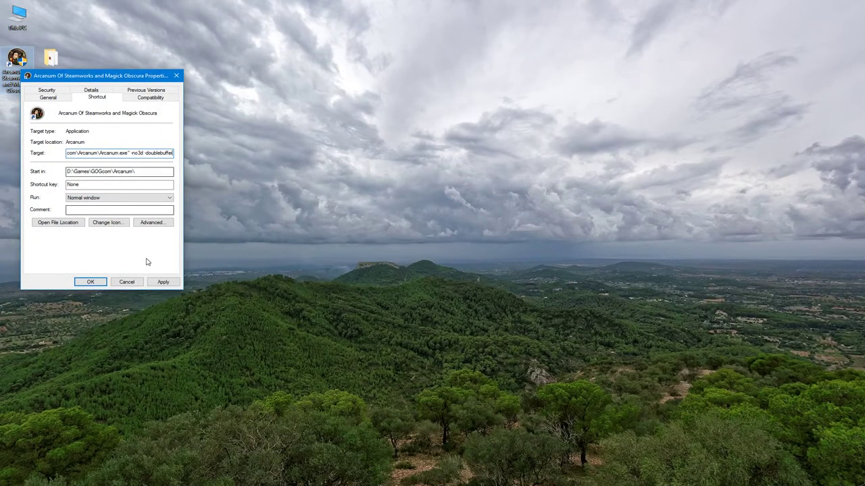
{"action": "left_click", "coordinate": [163, 281]}
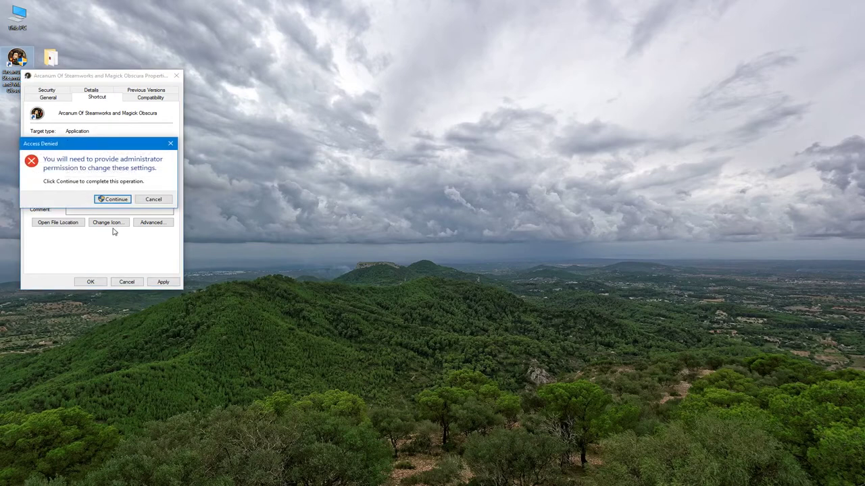
{"action": "left_click", "coordinate": [115, 199]}
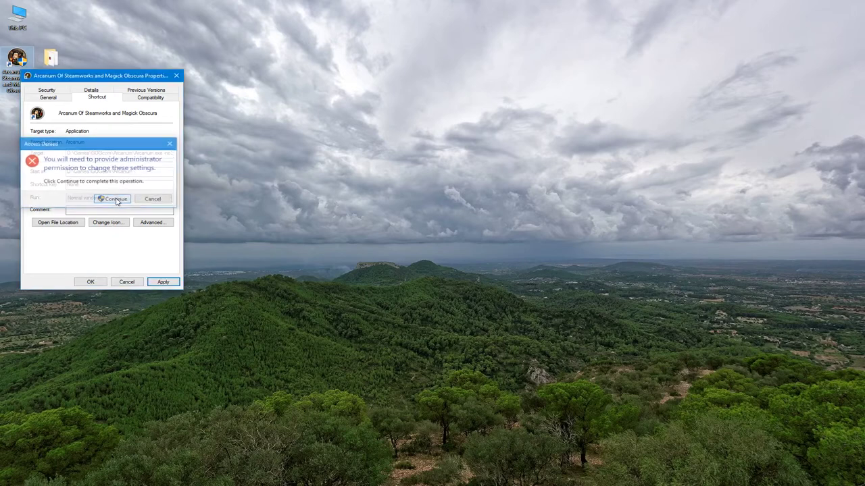
{"action": "left_click", "coordinate": [95, 284]}
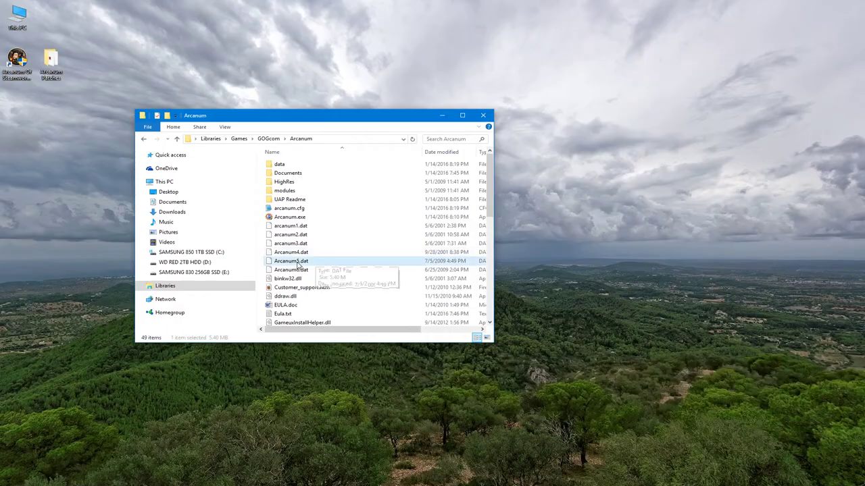
- Rename ddraw.dll in the GOGcom Arcanum folder as ddraw_bk.dll
{"action": "scroll", "coordinate": [297, 265], "scroll_direction": "down", "scroll_amount": 5}
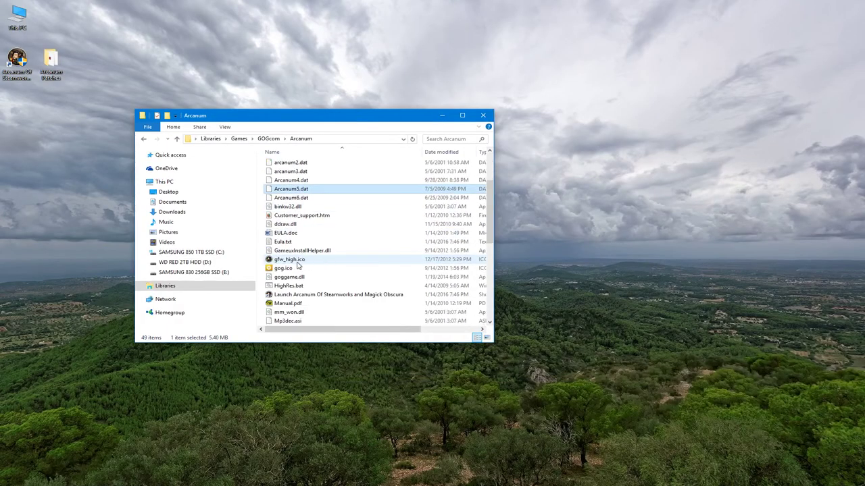
{"action": "scroll", "coordinate": [297, 265], "scroll_direction": "up", "scroll_amount": 5}
{"action": "left_click", "coordinate": [297, 296]}
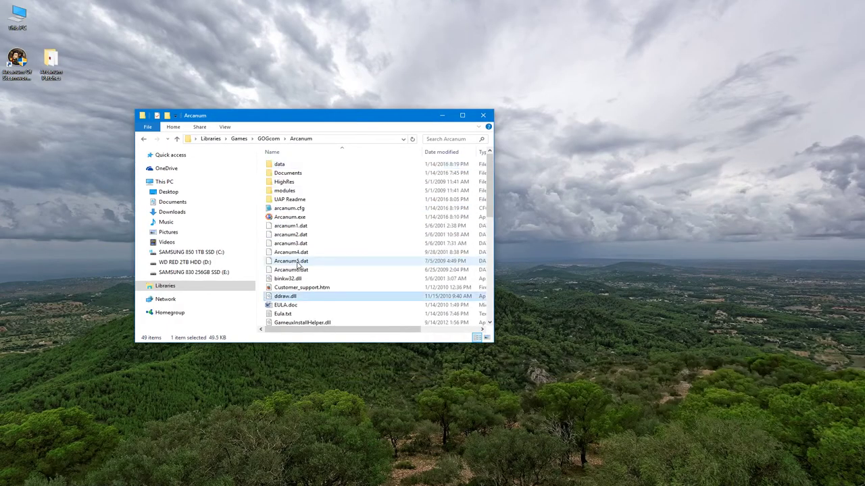
{"action": "left_click", "coordinate": [291, 297]}
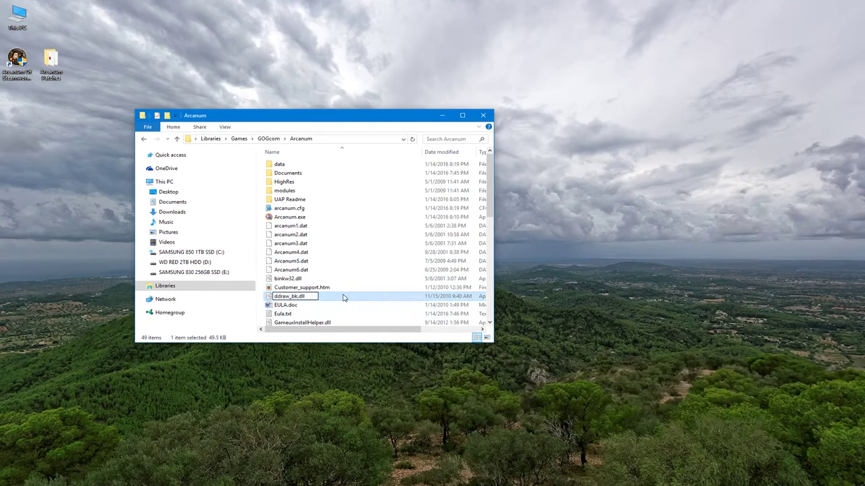
{"action": "key", "text": "Return"}
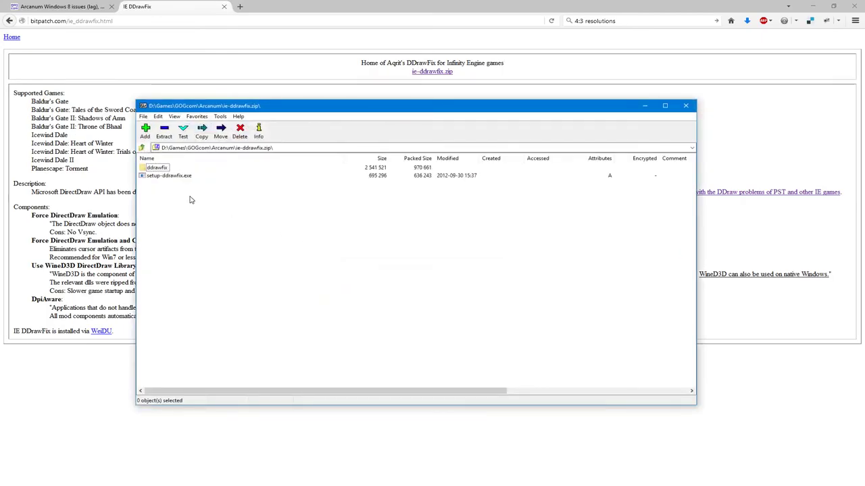
- Copy ddraw.dll, libwine.dll and wined3d.dll from ddrawfix\wined3d inside ie-ddrawfix.zip to D:\Games\GOGcom\Arcanum
{"action": "double_click", "coordinate": [162, 168]}
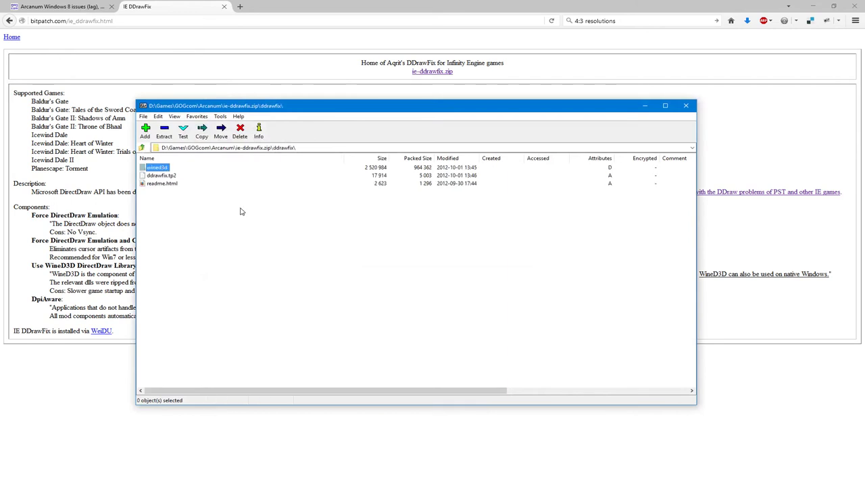
{"action": "double_click", "coordinate": [157, 168]}
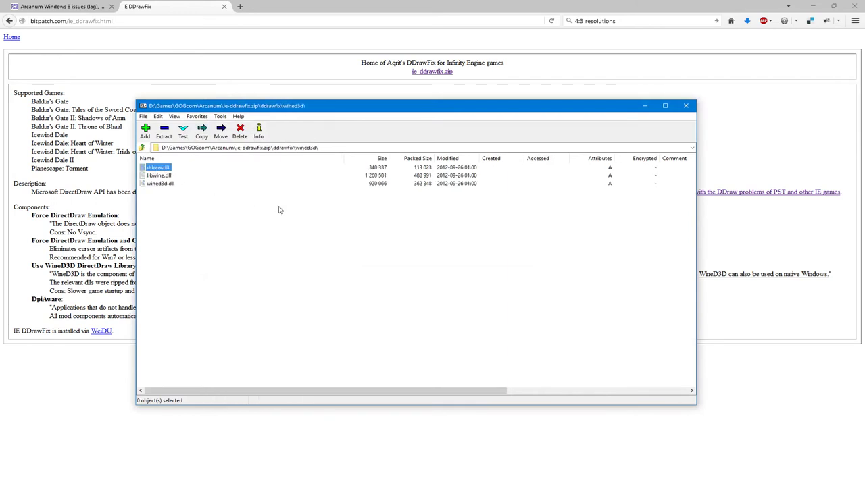
{"action": "left_click", "coordinate": [167, 184], "text": "shift"}
{"action": "right_click", "coordinate": [167, 184]}
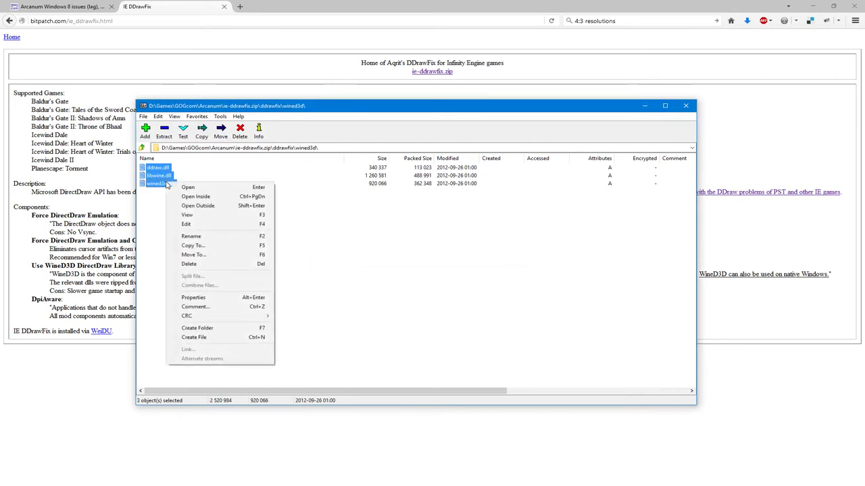
{"action": "left_click", "coordinate": [192, 246]}
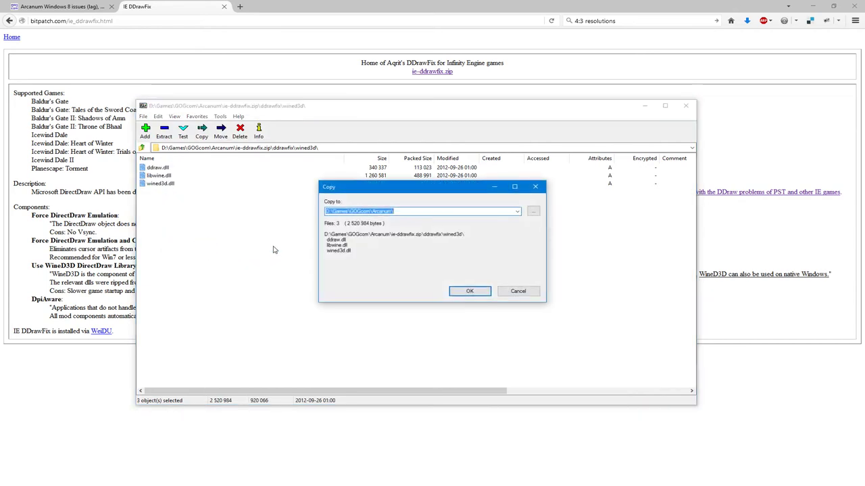
{"action": "left_click", "coordinate": [469, 291]}
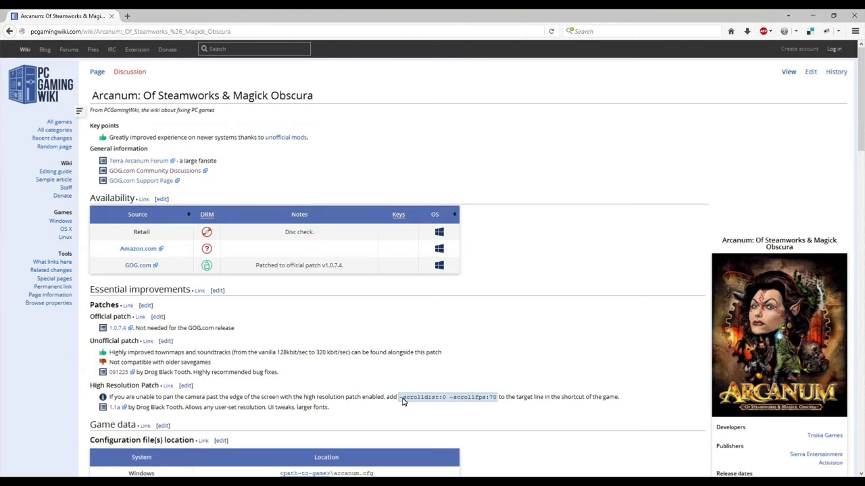
- Copy -scrolldist:0 -scrollfps:70 from the wiki's High Resolution Patch note and append it to the Arcanum desktop shortcut's target
{"action": "left_click_drag", "start_coordinate": [403, 400], "coordinate": [497, 401]}
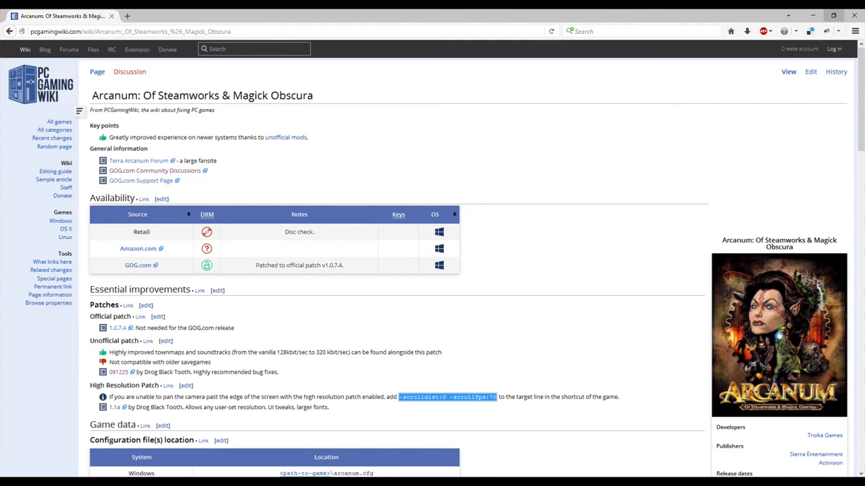
{"action": "left_click", "coordinate": [812, 15]}
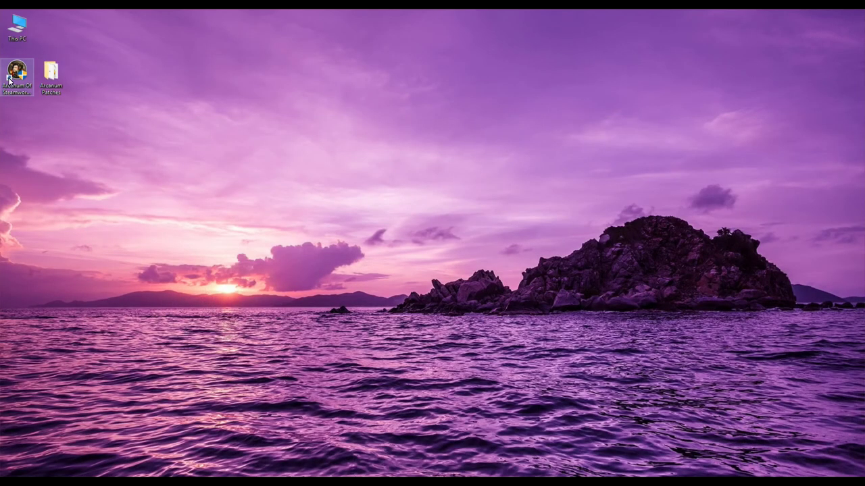
{"action": "right_click", "coordinate": [9, 79]}
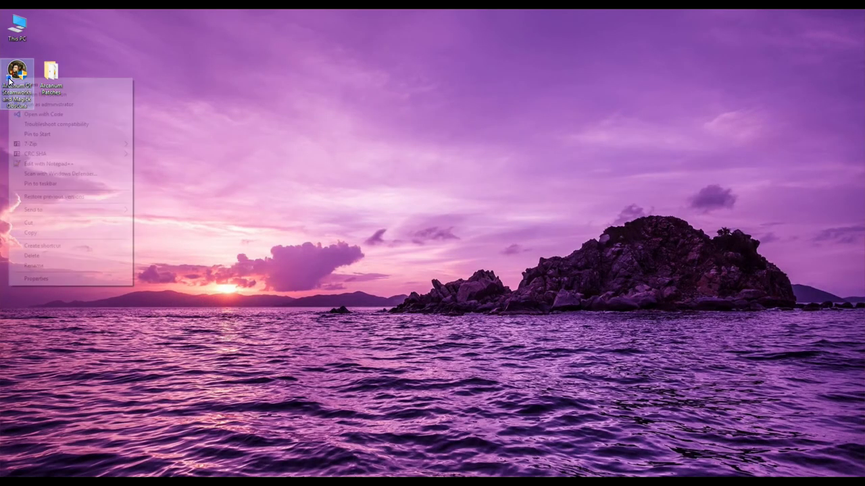
{"action": "left_click", "coordinate": [54, 279]}
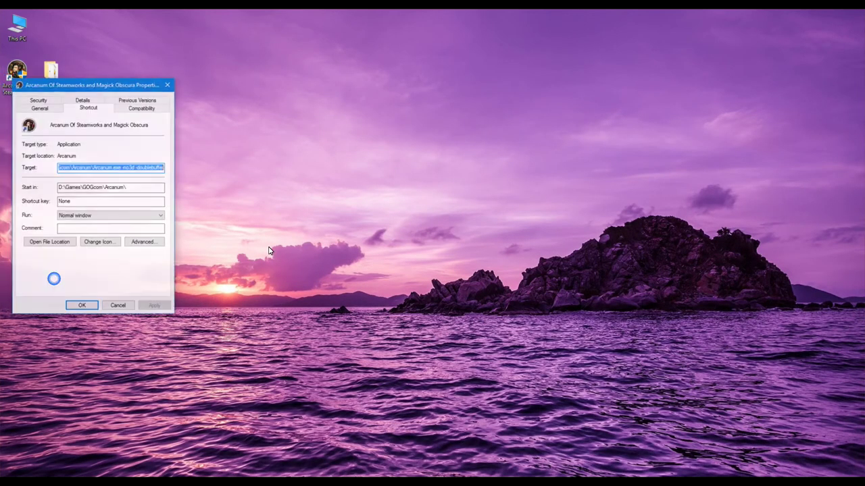
{"action": "left_click", "coordinate": [161, 168]}
{"action": "type", "text": "-scrolldist:0 -scrollfps:70"}
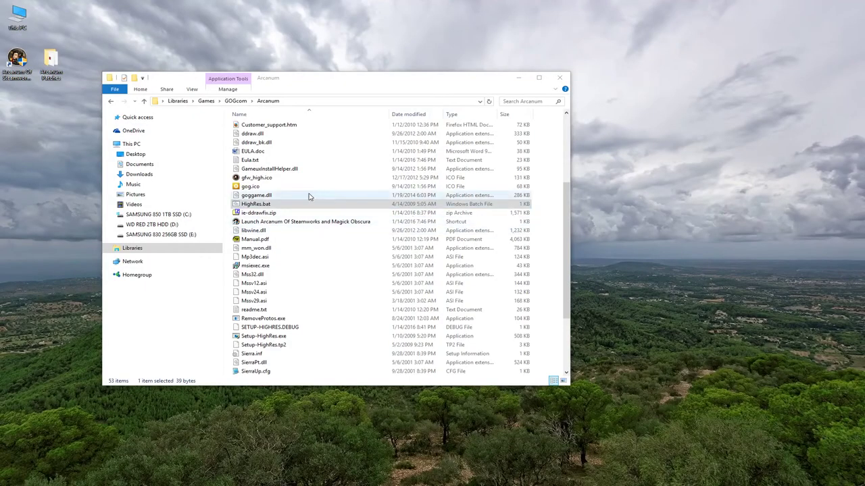
- Run HighRes.bat, answer N to displaying the readme, and re-install the Arcanum High Resolution Patch at width 1920 and height 1200
{"action": "double_click", "coordinate": [309, 202]}
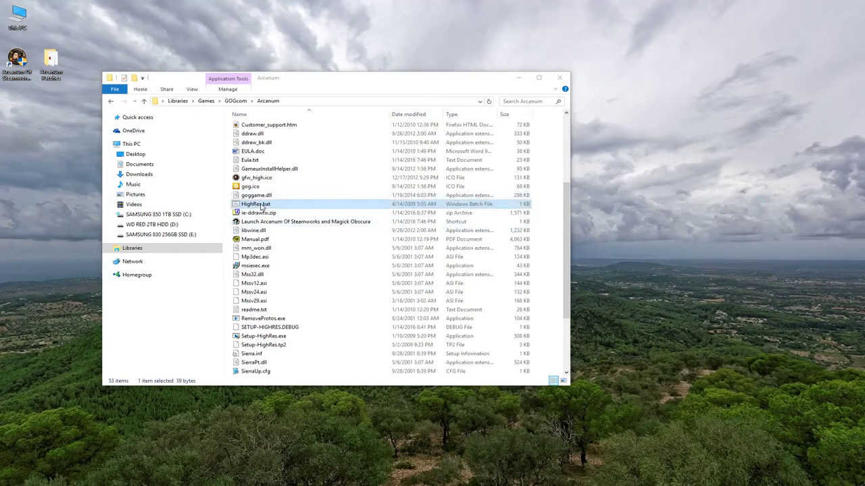
{"action": "type", "text": "N"}
{"action": "key", "text": "Return"}
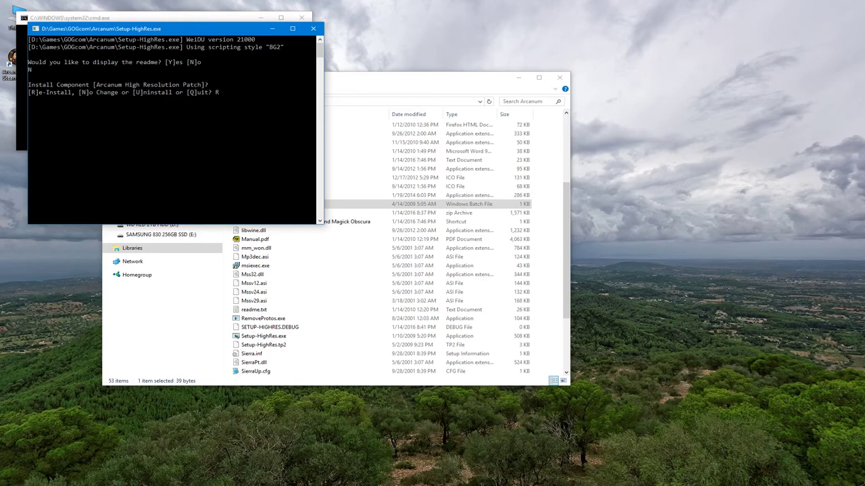
{"action": "key", "text": "Return"}
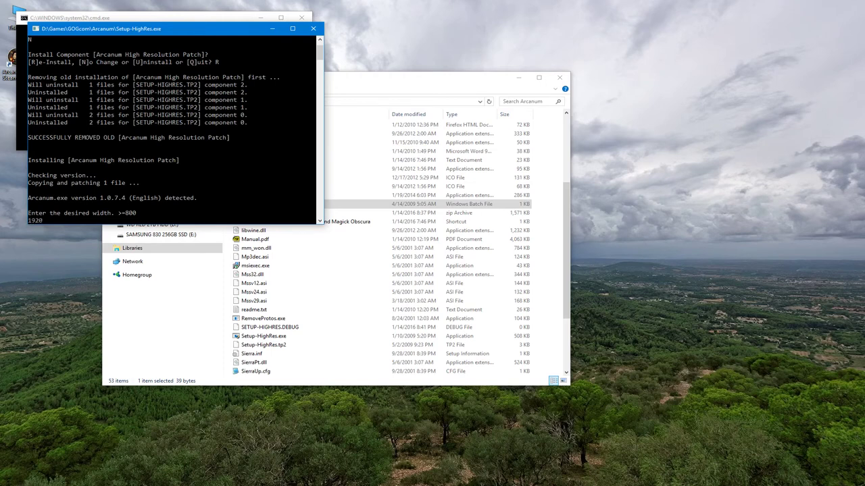
{"action": "key", "text": "Return"}
{"action": "type", "text": "120"}
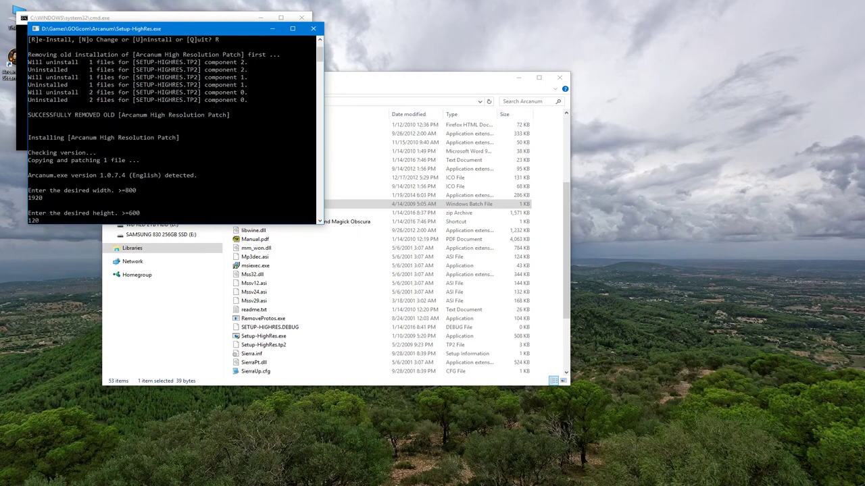
{"action": "type", "text": "0"}
{"action": "key", "text": "Return"}
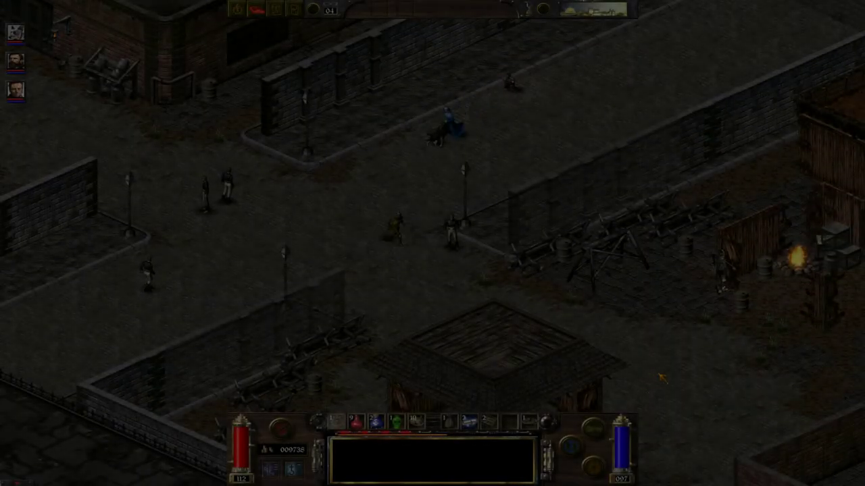
- Pan the in-game camera east across the town to check scrolling beyond the screen edge
{"action": "key", "text": "Right"}
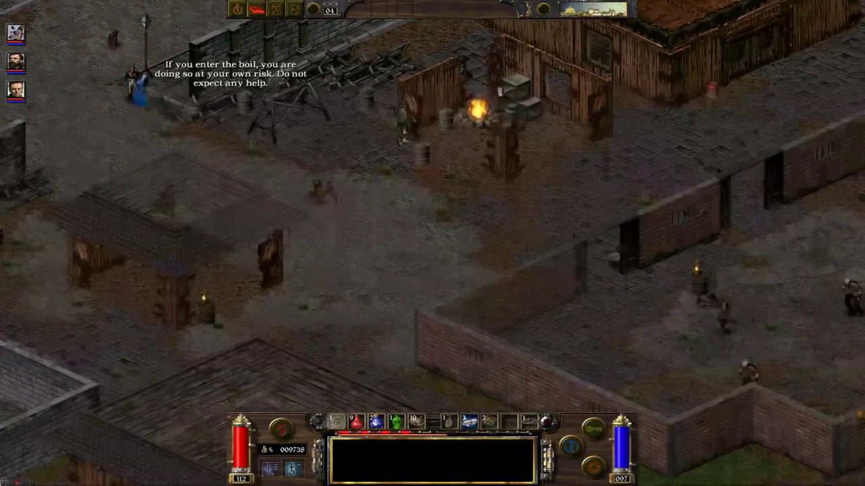
{"action": "key", "text": "Right"}
{"action": "key", "text": "Right"}
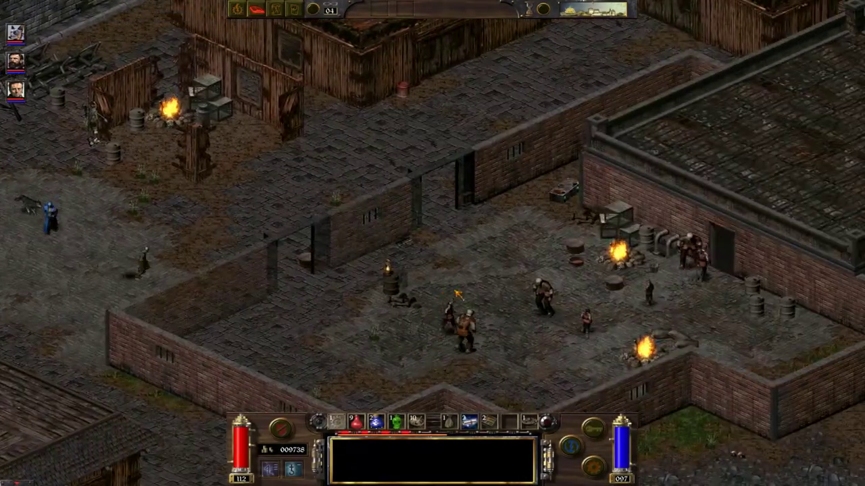